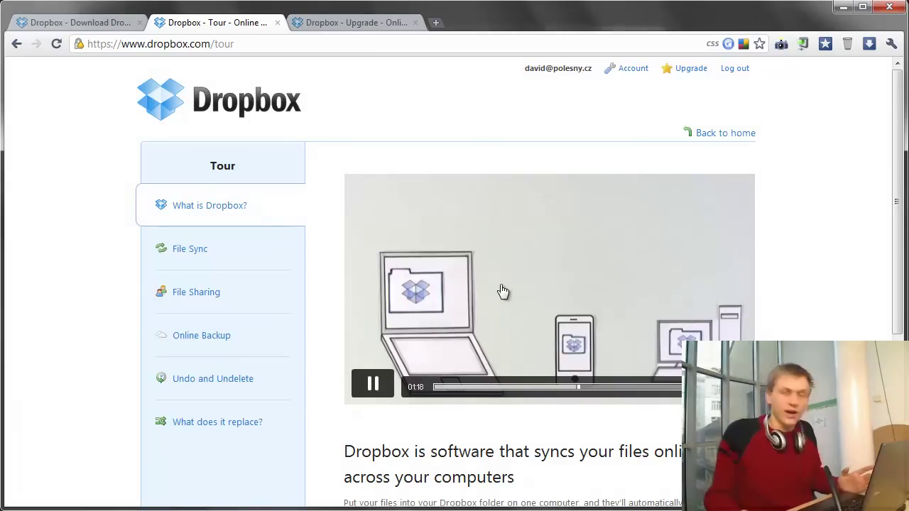
Step: Review the Dropbox account plans and the download page, and open the account's online files from the tour page
{"action": "left_click", "coordinate": [349, 21]}
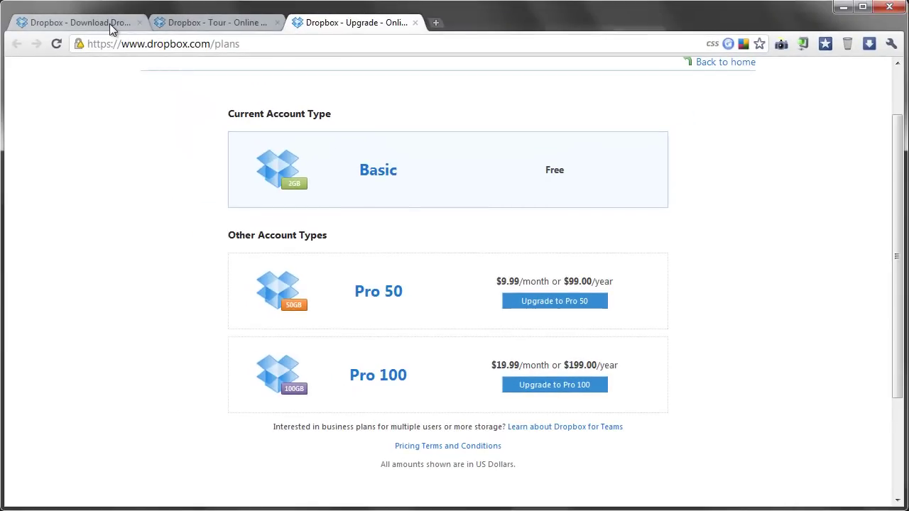
{"action": "left_click", "coordinate": [110, 24]}
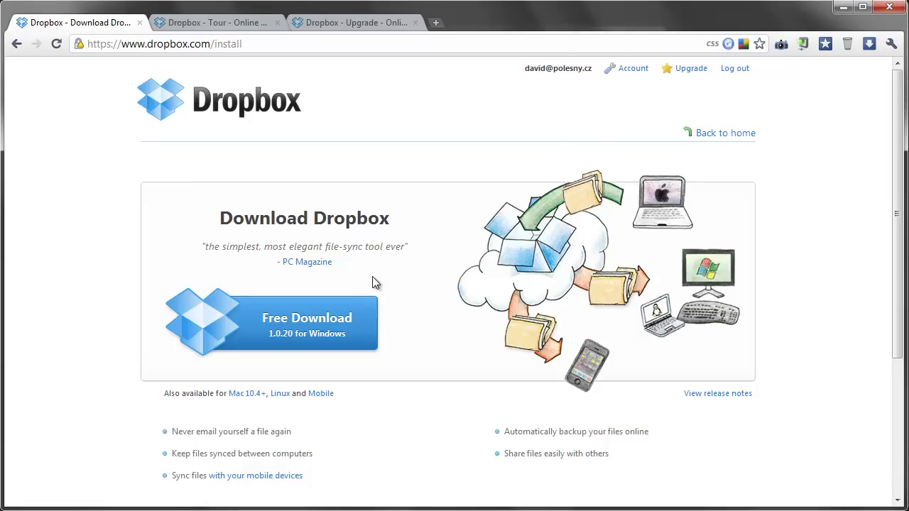
{"action": "left_click", "coordinate": [242, 22]}
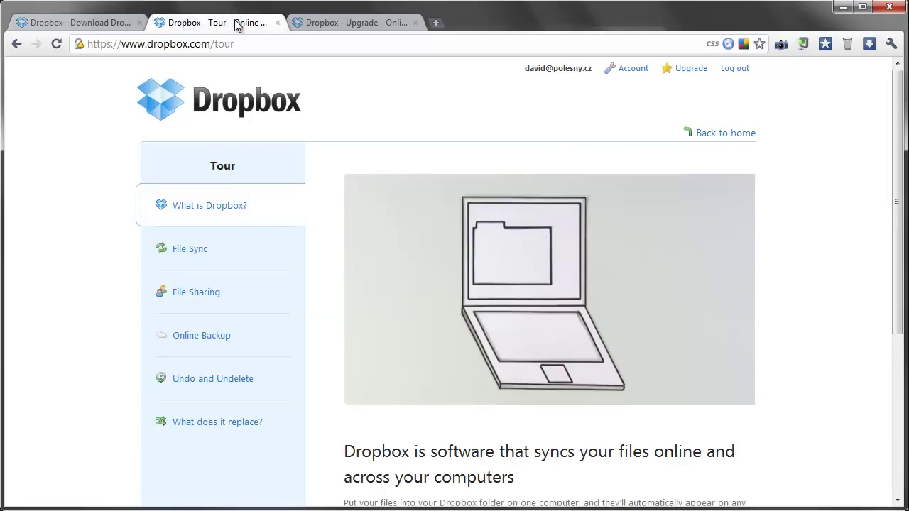
{"action": "left_click", "coordinate": [224, 110]}
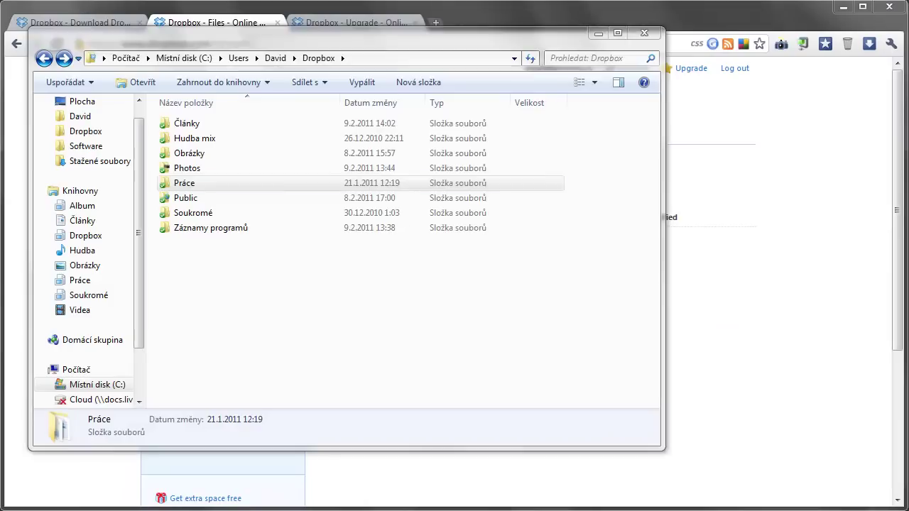
Step: Point out the Práce and Obrázky folders in the local Dropbox folder and return to the browser
{"action": "left_click", "coordinate": [199, 183]}
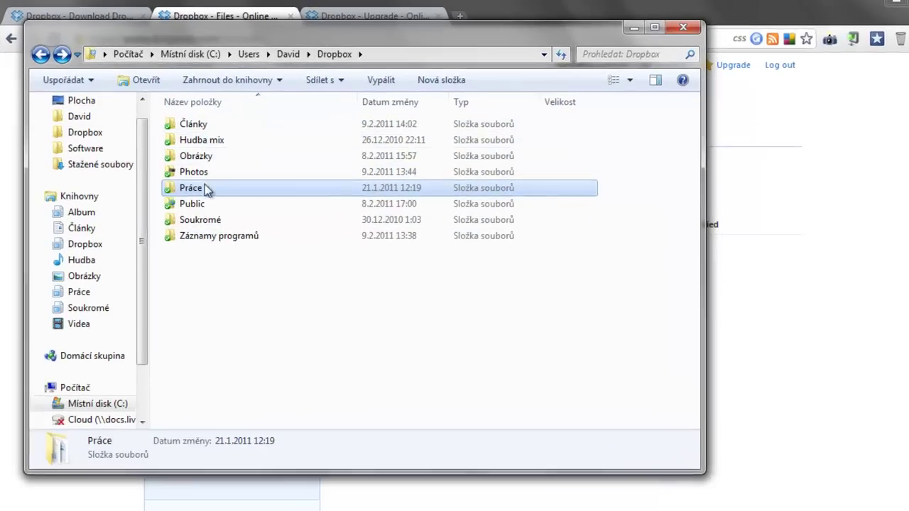
{"action": "left_click", "coordinate": [205, 156]}
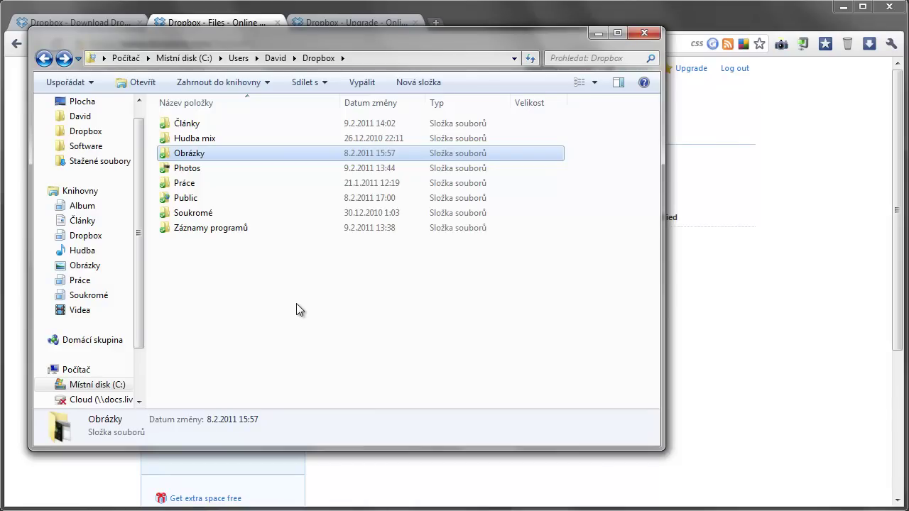
{"action": "left_click", "coordinate": [497, 17]}
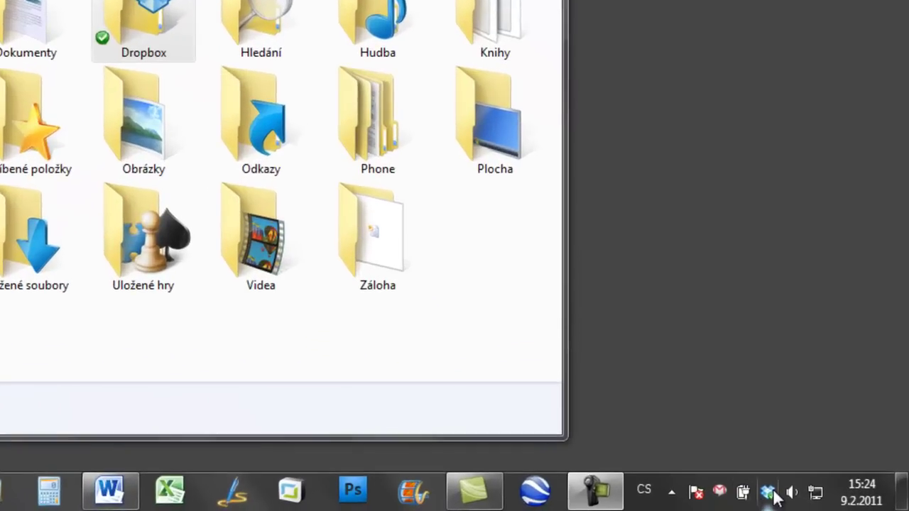
Step: Check the Dropbox client's sync status and open the Dropbox folder inside the user's home folder
{"action": "mouse_move", "coordinate": [812, 498]}
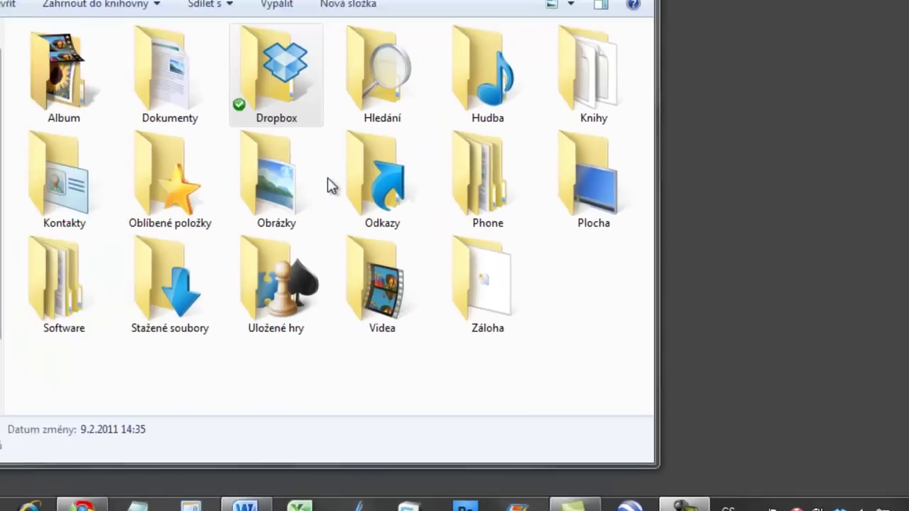
{"action": "left_click", "coordinate": [132, 34]}
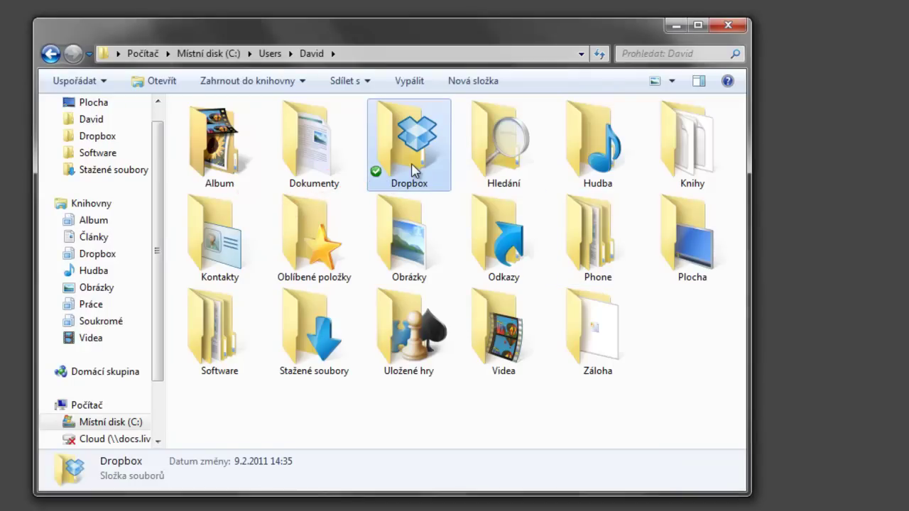
{"action": "double_click", "coordinate": [412, 170]}
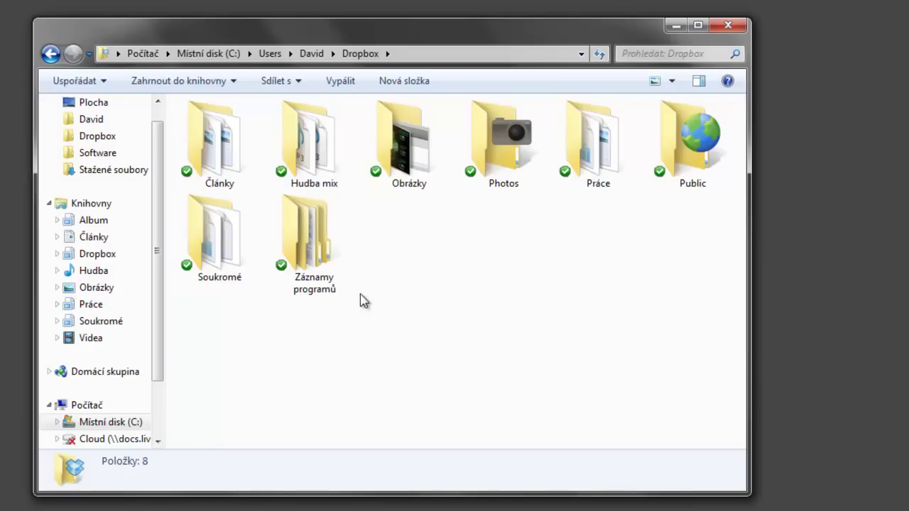
{"action": "mouse_move", "coordinate": [225, 160]}
Step: Add the Arakain, Barry Louis Polisar and Beck songs from the Music - mix folder to Dropbox's Hudba mix folder
{"action": "left_click", "coordinate": [47, 507]}
{"action": "left_click", "coordinate": [136, 477]}
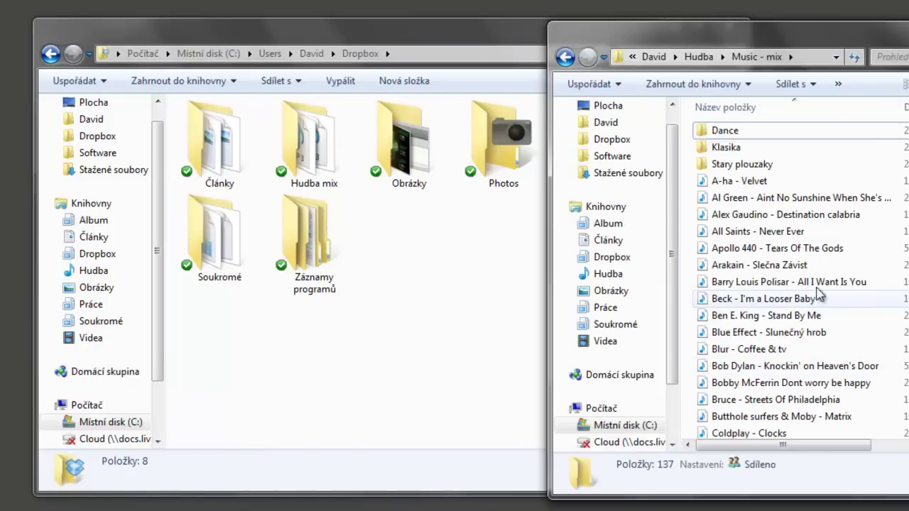
{"action": "left_click", "coordinate": [756, 268]}
{"action": "left_click", "coordinate": [757, 282], "text": "shift"}
{"action": "left_click", "coordinate": [757, 298], "text": "shift"}
{"action": "left_click_drag", "start_coordinate": [757, 298], "coordinate": [318, 152]}
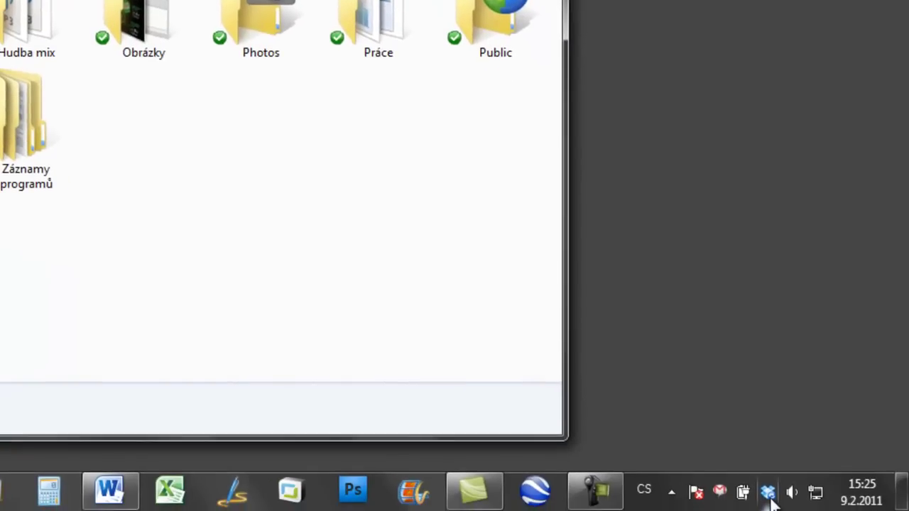
Step: Check the upload status, open the Dropbox client's preferences, and review the General, Account, Bandwidth, Proxies and Advanced settings
{"action": "mouse_move", "coordinate": [771, 501]}
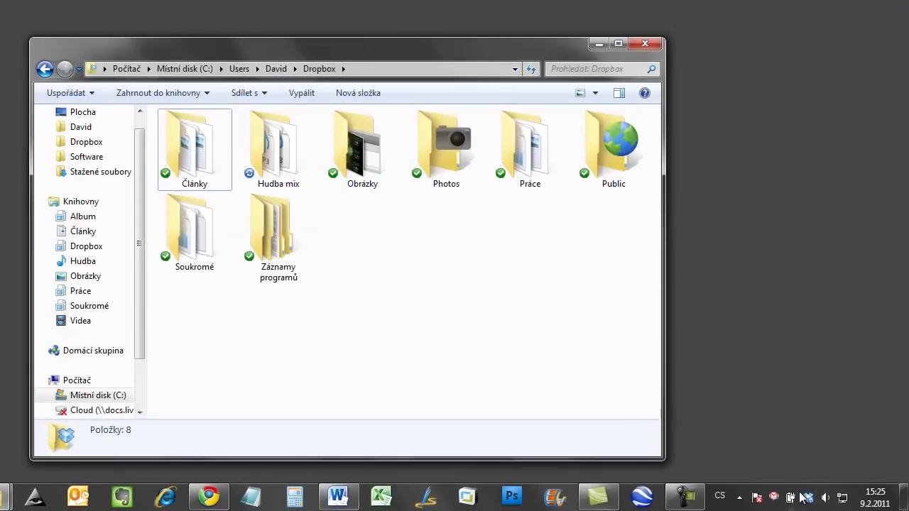
{"action": "right_click", "coordinate": [804, 497]}
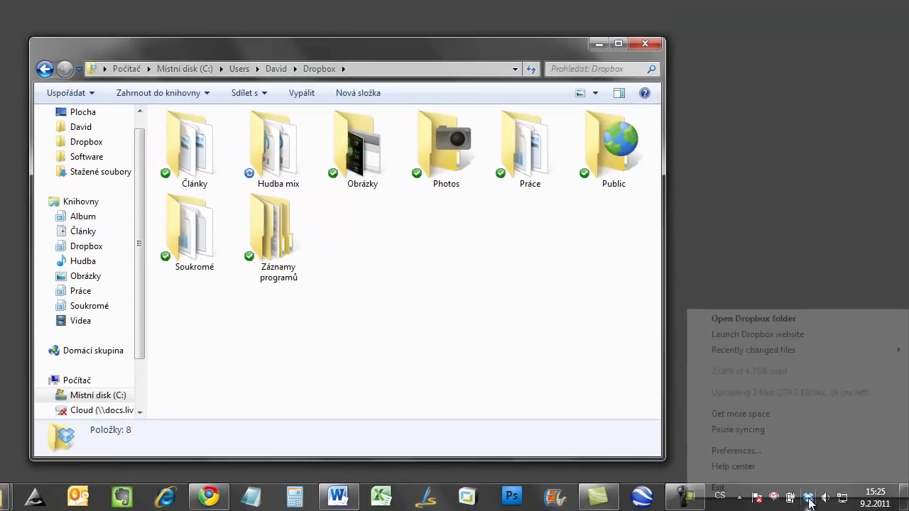
{"action": "left_click", "coordinate": [777, 451]}
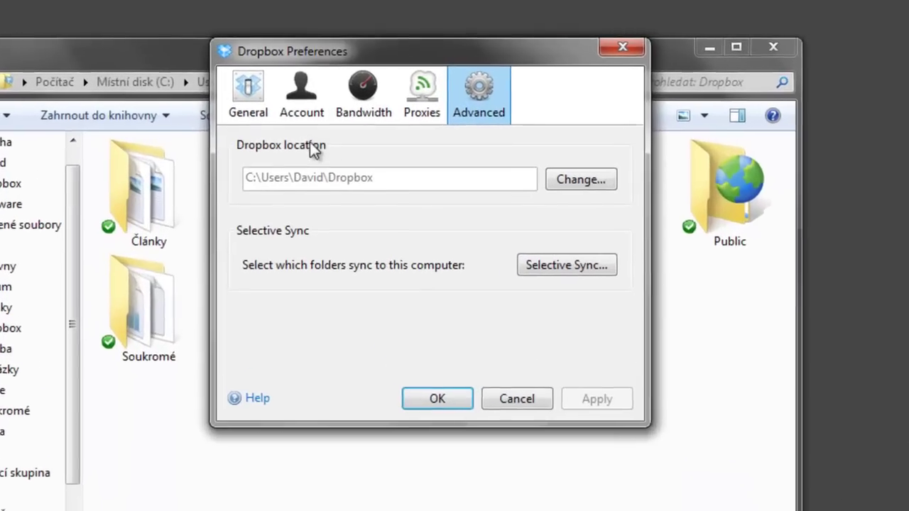
{"action": "left_click", "coordinate": [254, 92]}
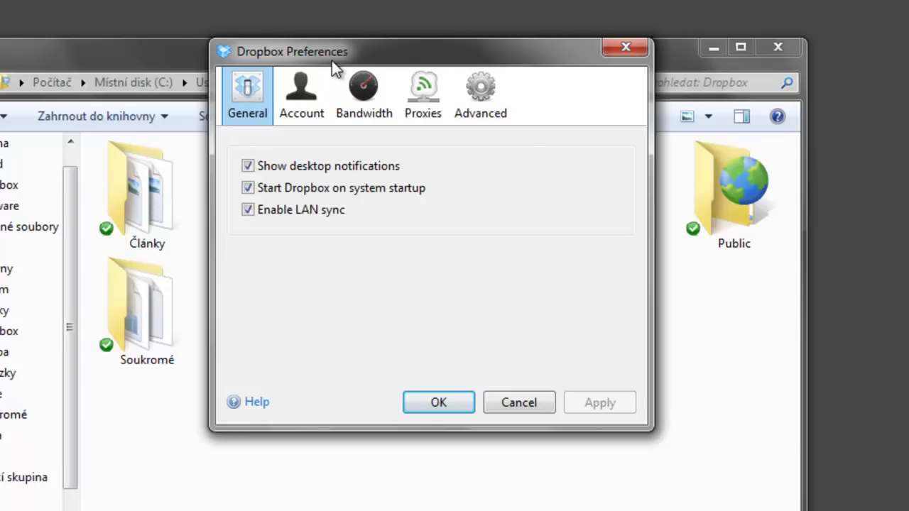
{"action": "left_click", "coordinate": [304, 117]}
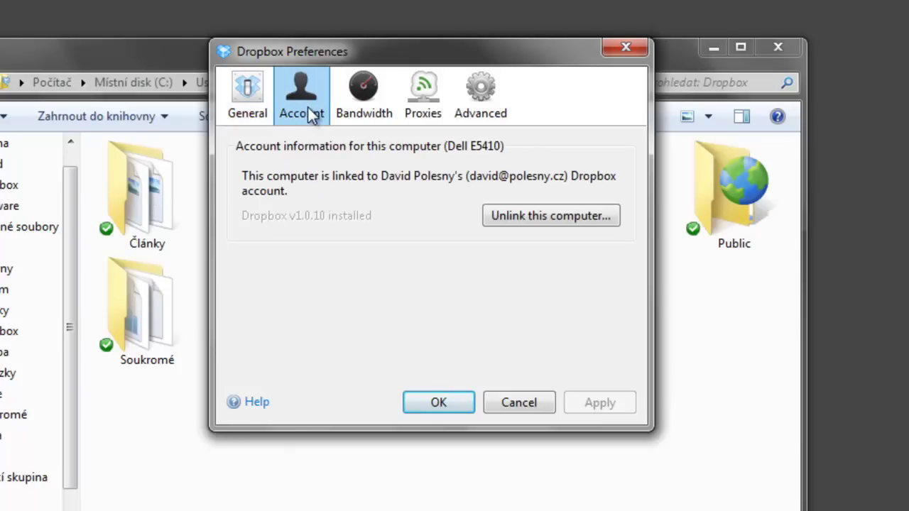
{"action": "left_click", "coordinate": [362, 107]}
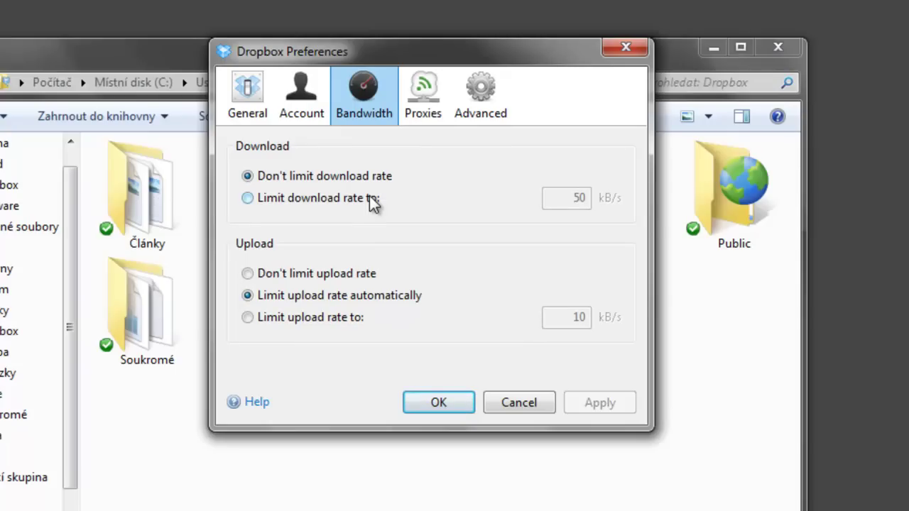
{"action": "left_click", "coordinate": [419, 92]}
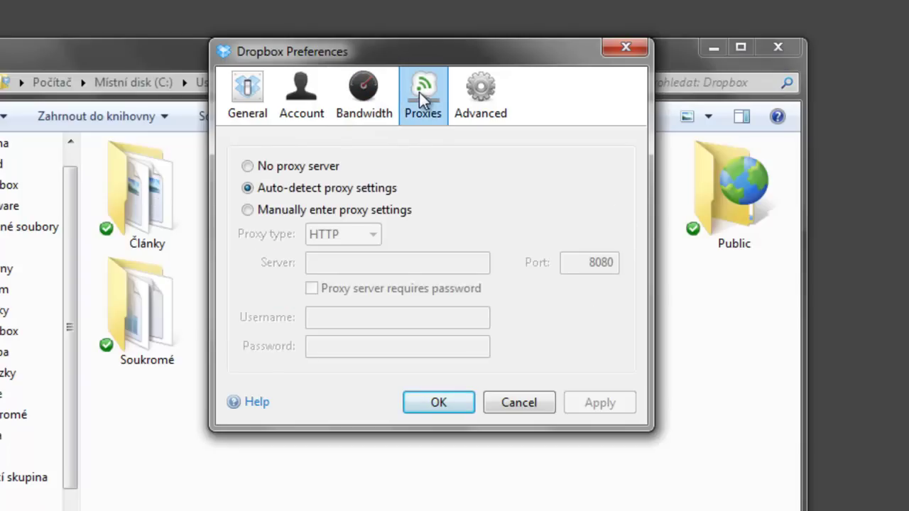
{"action": "left_click", "coordinate": [303, 100]}
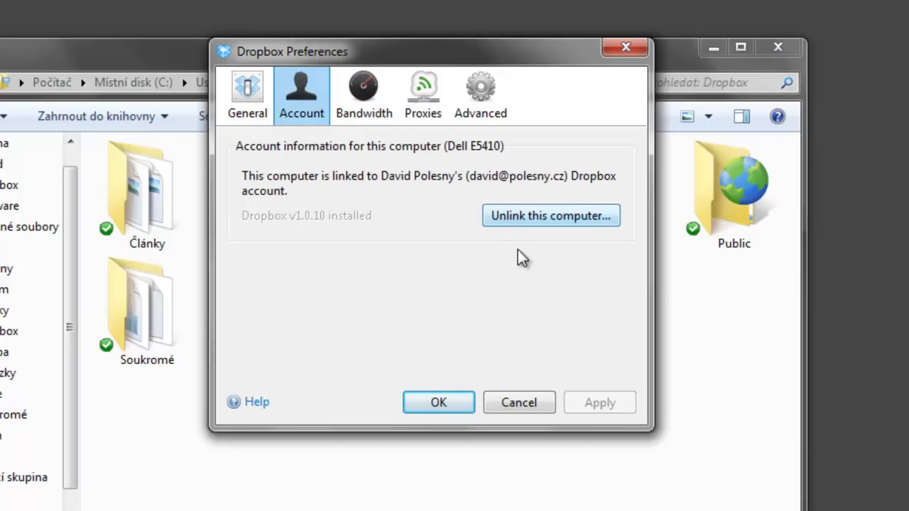
{"action": "left_click", "coordinate": [486, 93]}
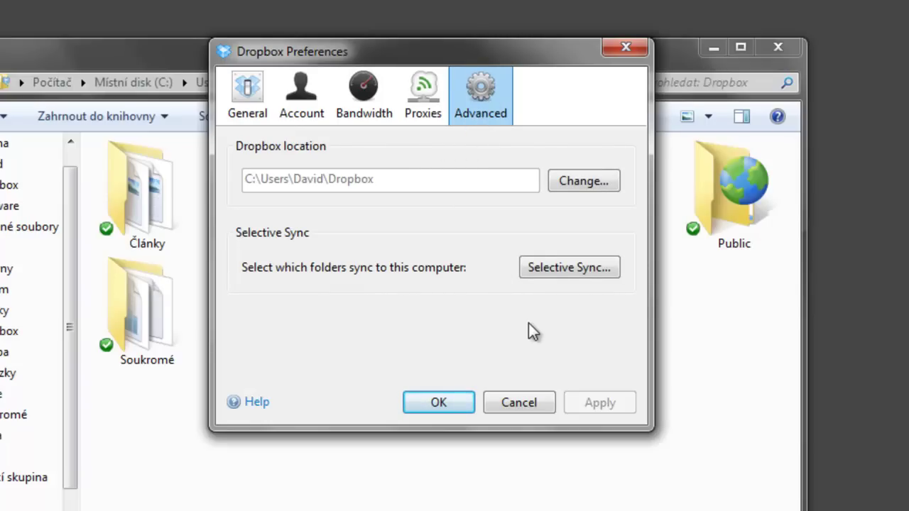
Step: Try excluding the Soukromé folder in Selective Sync, re-include it, and close the preferences without saving
{"action": "left_click", "coordinate": [567, 267]}
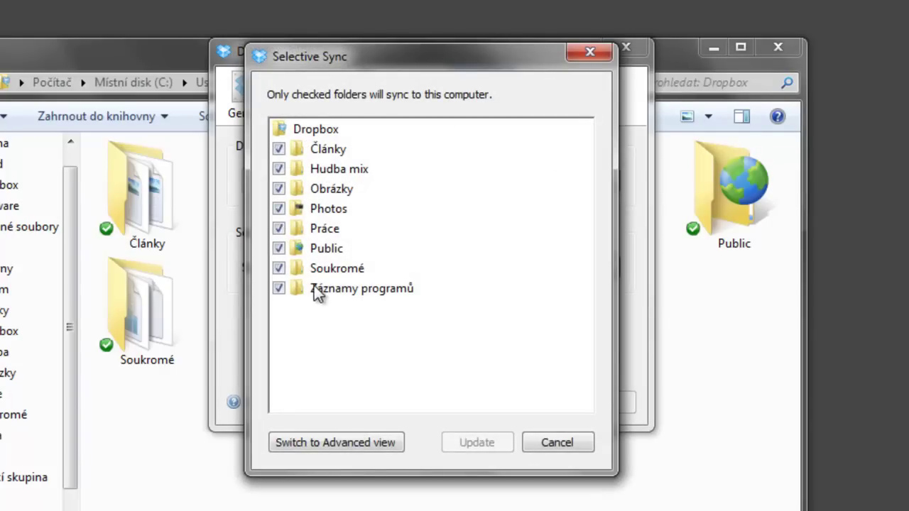
{"action": "left_click", "coordinate": [278, 268]}
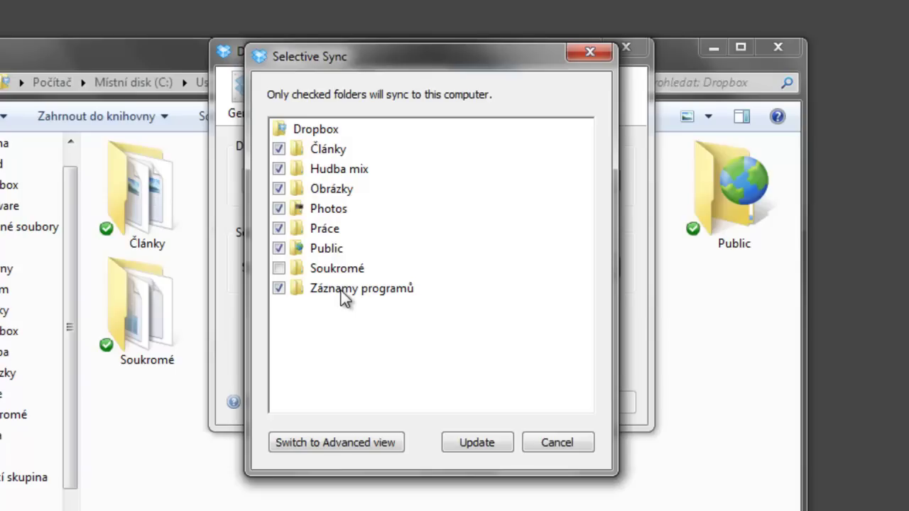
{"action": "left_click", "coordinate": [279, 269]}
{"action": "left_click", "coordinate": [558, 441]}
{"action": "left_click", "coordinate": [527, 404]}
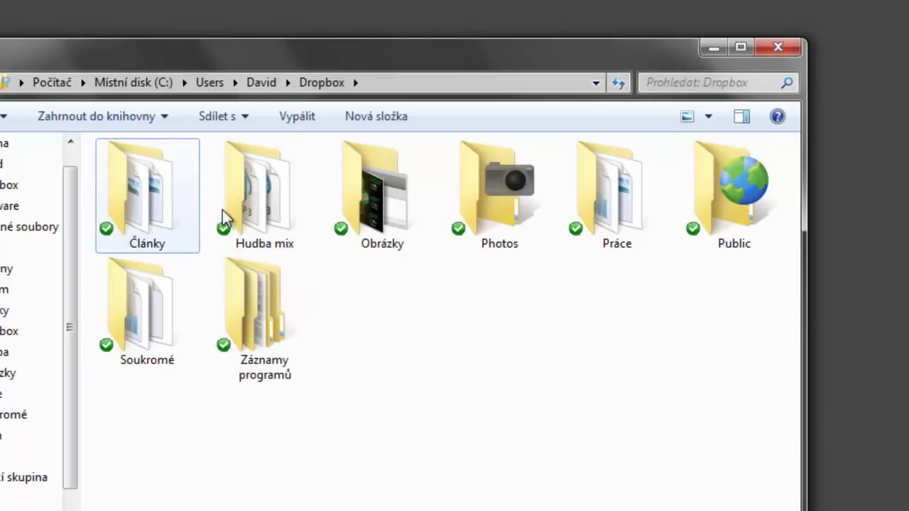
Step: Examine the Dropbox options offered for the Hudba mix folder and dismiss them
{"action": "right_click", "coordinate": [256, 190]}
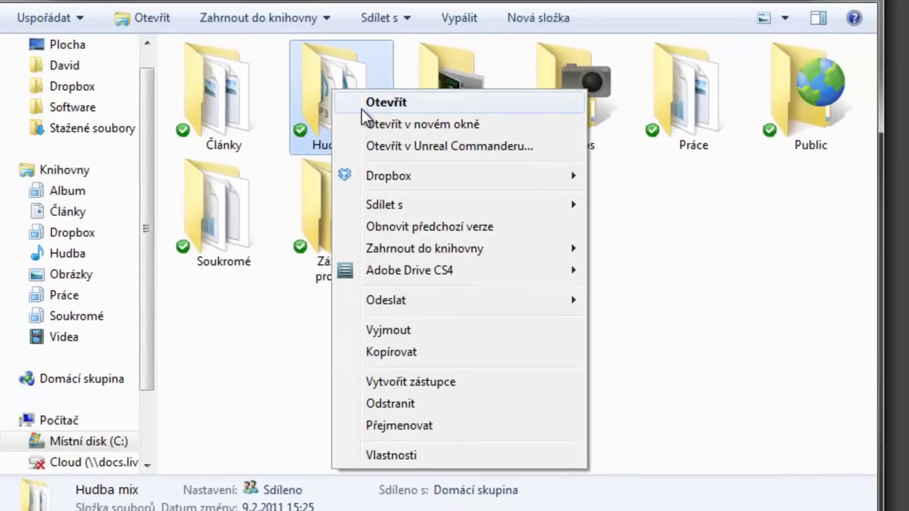
{"action": "mouse_move", "coordinate": [405, 175]}
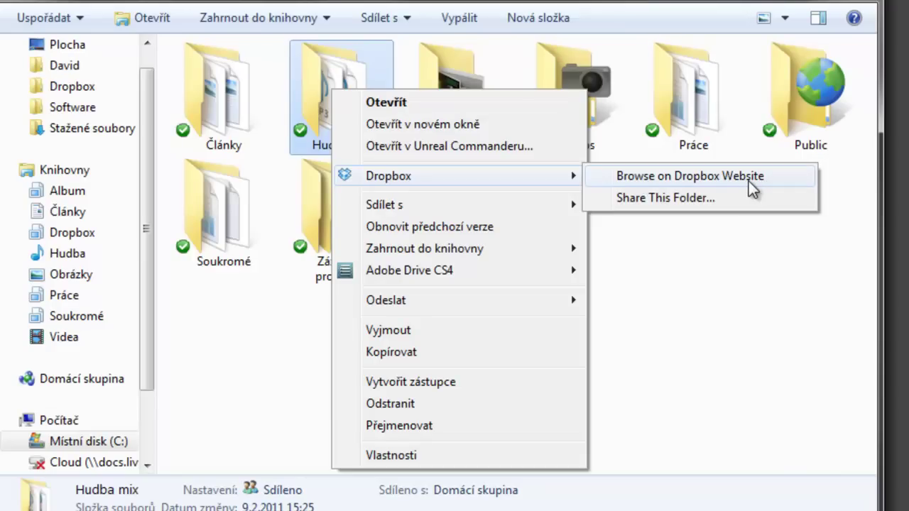
{"action": "left_click", "coordinate": [736, 294]}
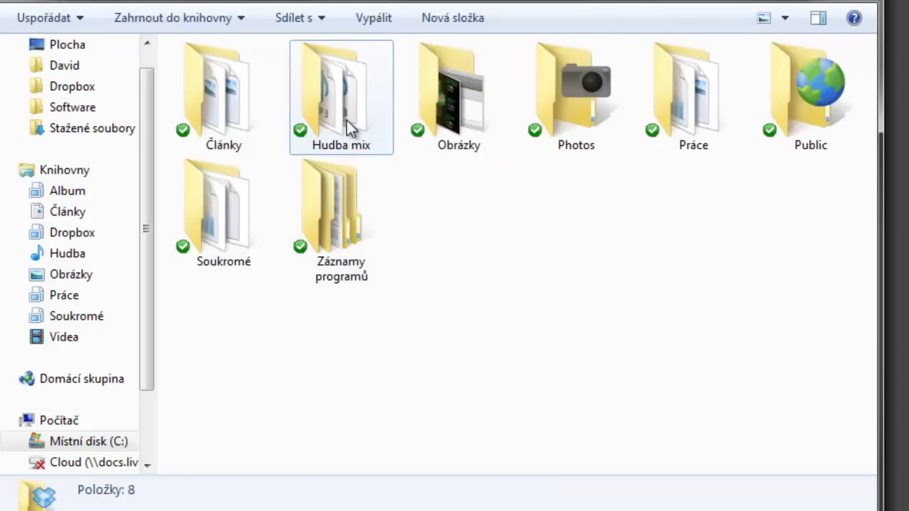
Step: Examine the Dropbox options for the 50 Cent song inside Hudba mix and return to the main Dropbox folder
{"action": "mouse_move", "coordinate": [348, 128]}
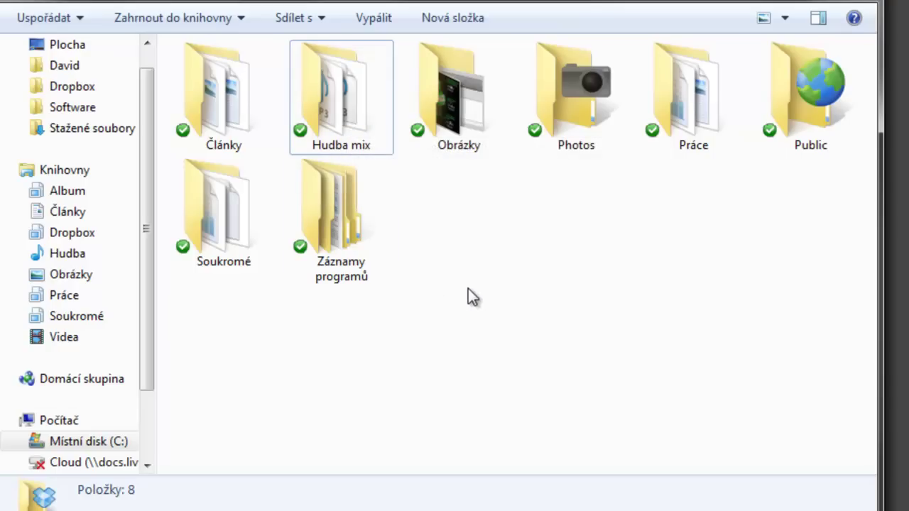
{"action": "double_click", "coordinate": [356, 89]}
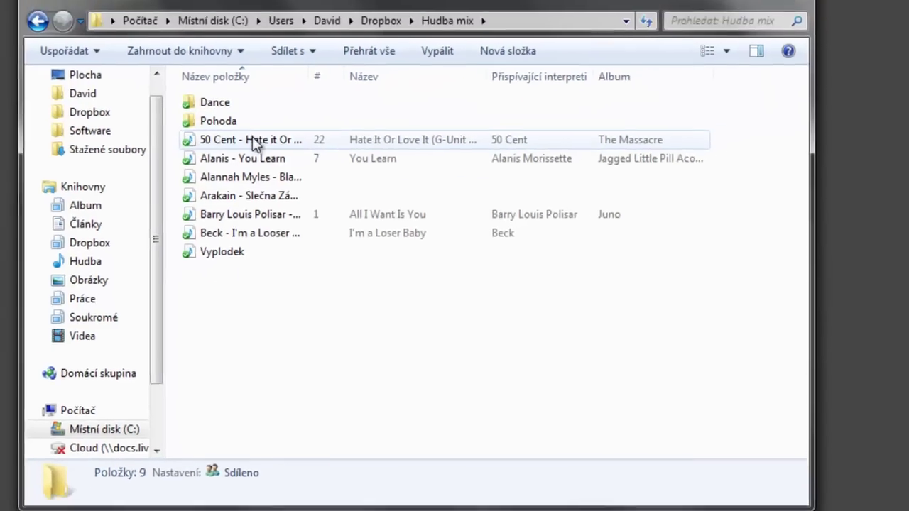
{"action": "right_click", "coordinate": [253, 142]}
{"action": "mouse_move", "coordinate": [391, 200]}
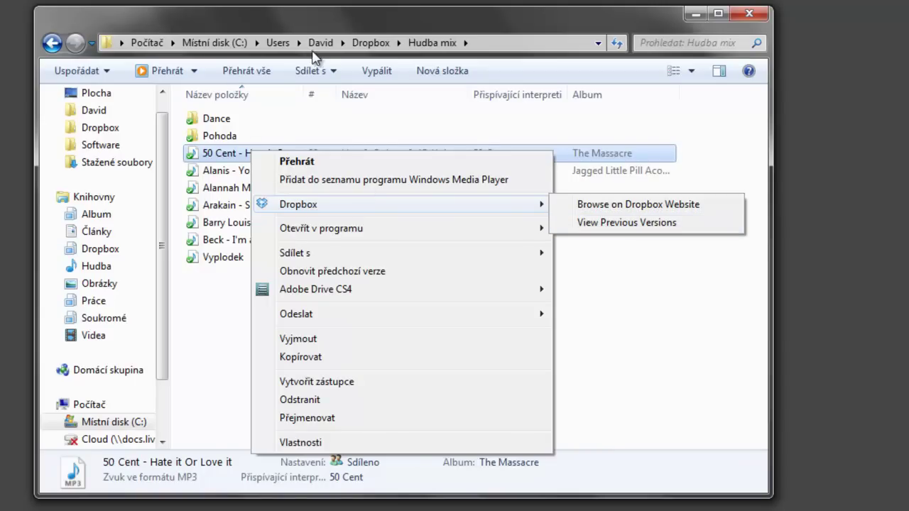
{"action": "left_click", "coordinate": [397, 43]}
{"action": "left_click", "coordinate": [371, 43]}
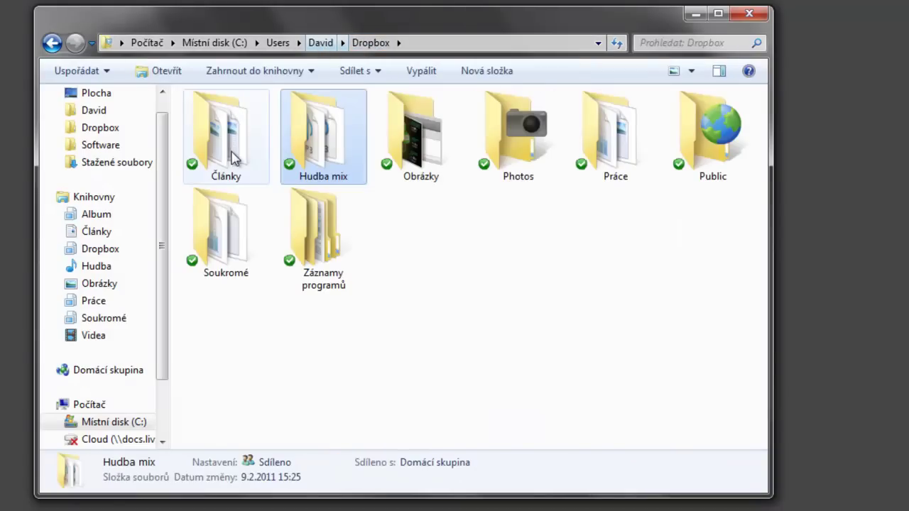
Step: Show the previous versions of the Historie Živě document in the Práce folder on the Dropbox website
{"action": "double_click", "coordinate": [592, 142]}
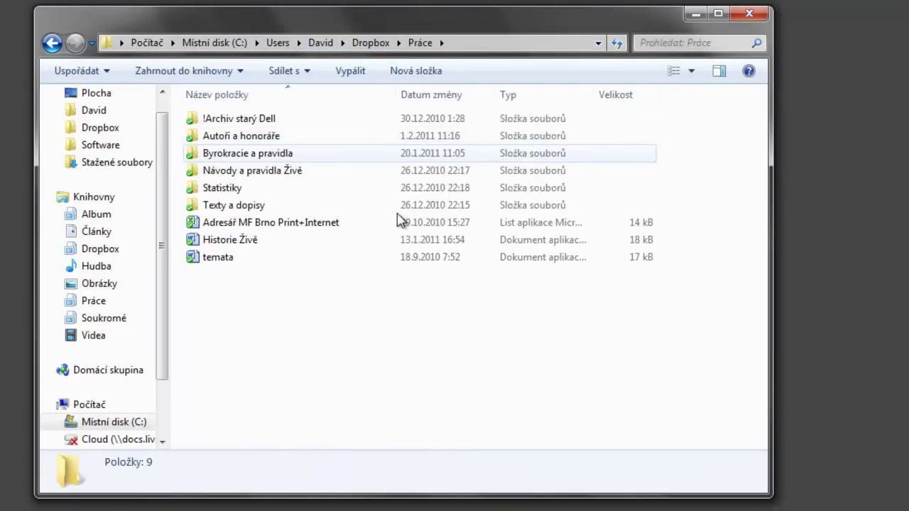
{"action": "right_click", "coordinate": [234, 241]}
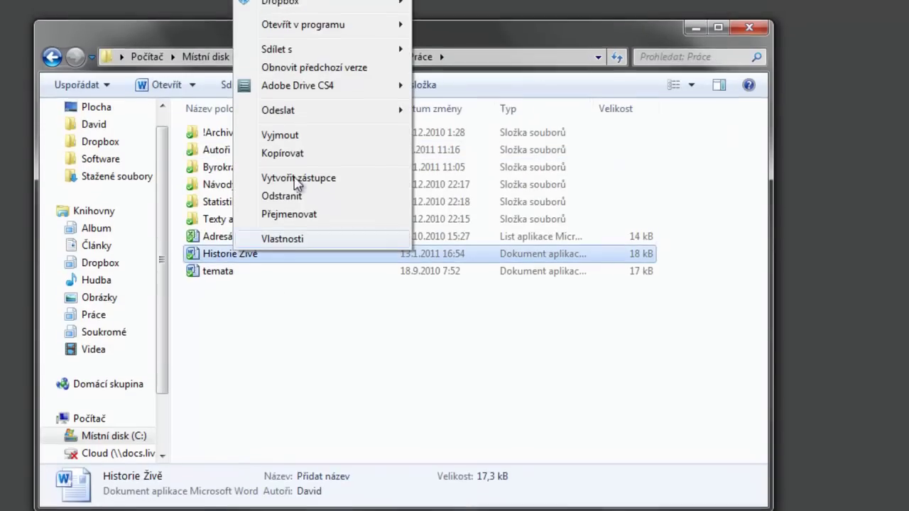
{"action": "mouse_move", "coordinate": [339, 28]}
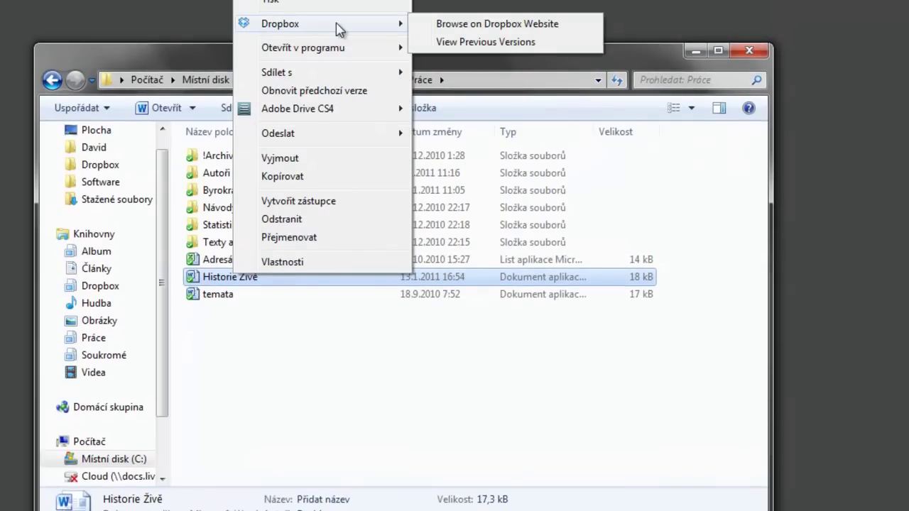
{"action": "left_click", "coordinate": [516, 49]}
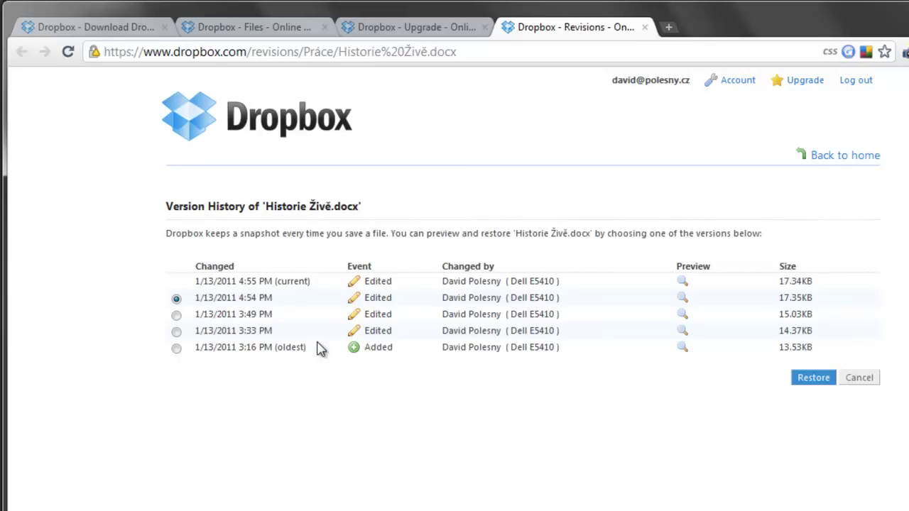
Step: Check which computer made the 3:33 PM edit, cancel the version history without restoring anything, and close its page
{"action": "left_click_drag", "start_coordinate": [511, 331], "coordinate": [557, 331]}
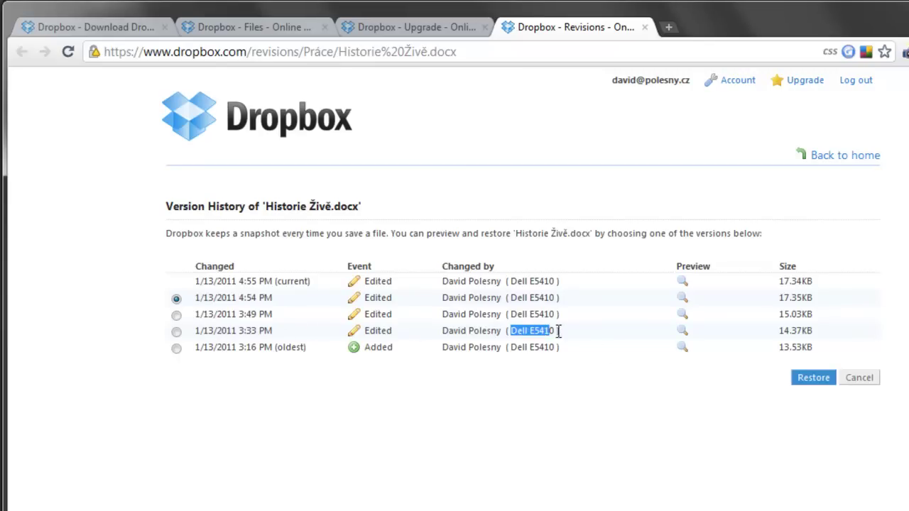
{"action": "left_click", "coordinate": [558, 331]}
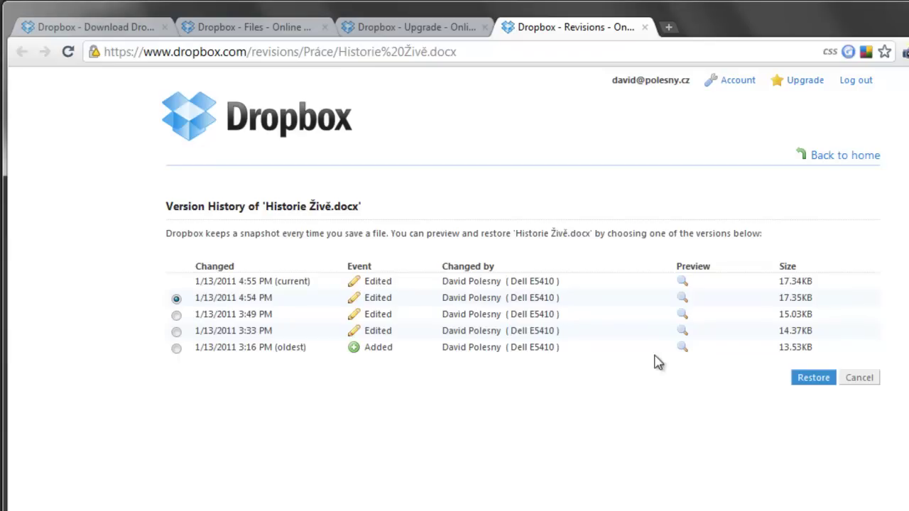
{"action": "left_click", "coordinate": [860, 380]}
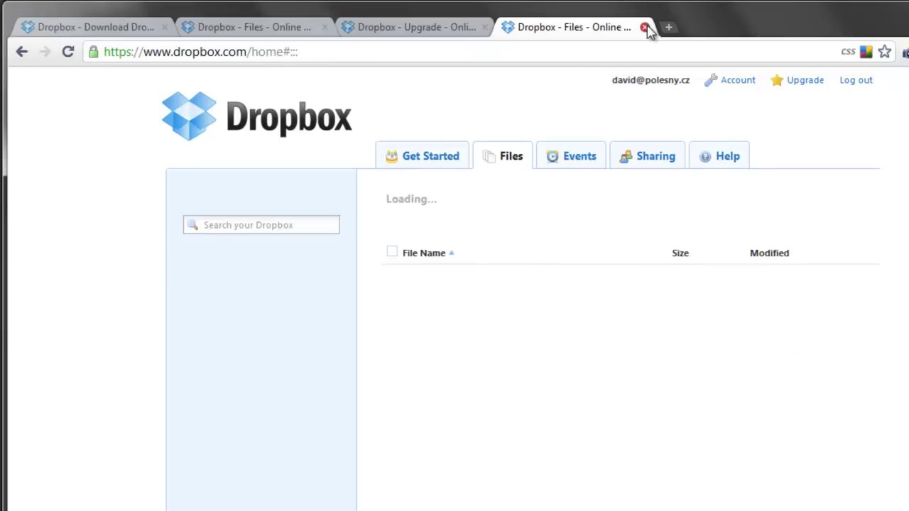
{"action": "left_click", "coordinate": [646, 27]}
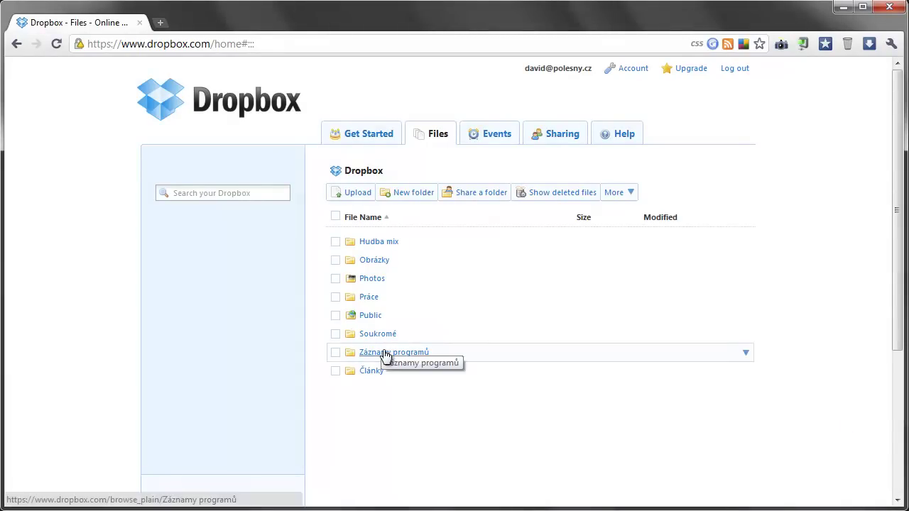
Step: Try the Dropbox website's search field and examine the options offered for the Hudba mix folder
{"action": "left_click", "coordinate": [235, 193]}
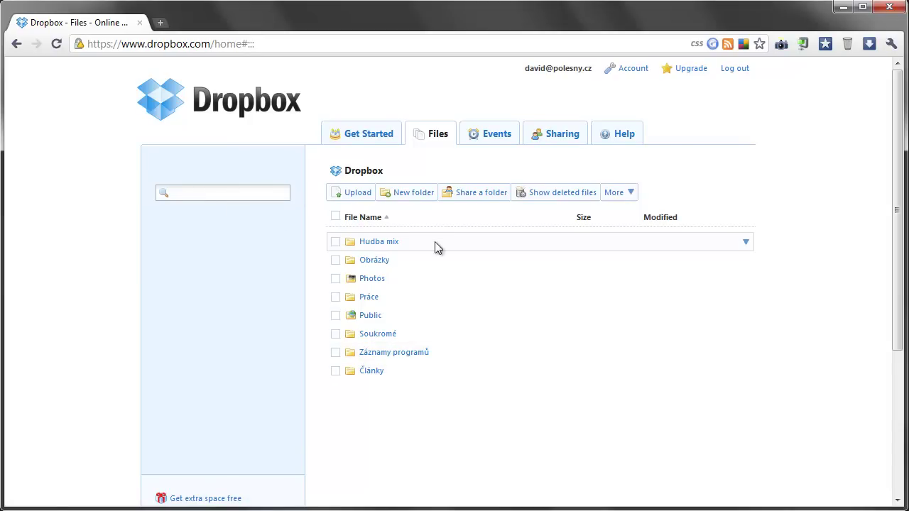
{"action": "left_click", "coordinate": [747, 242]}
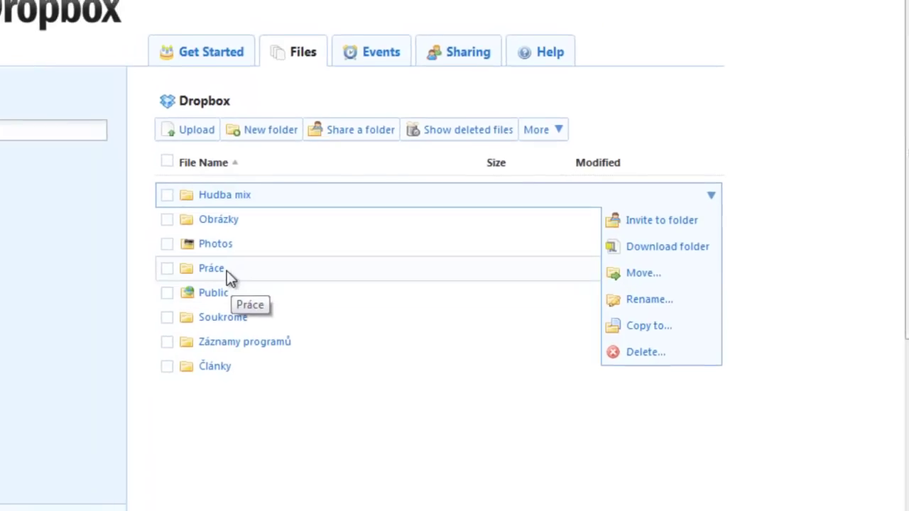
Step: Download Historie Živě.docx from the Práce folder on the website and return to the main Dropbox folder
{"action": "left_click", "coordinate": [216, 269]}
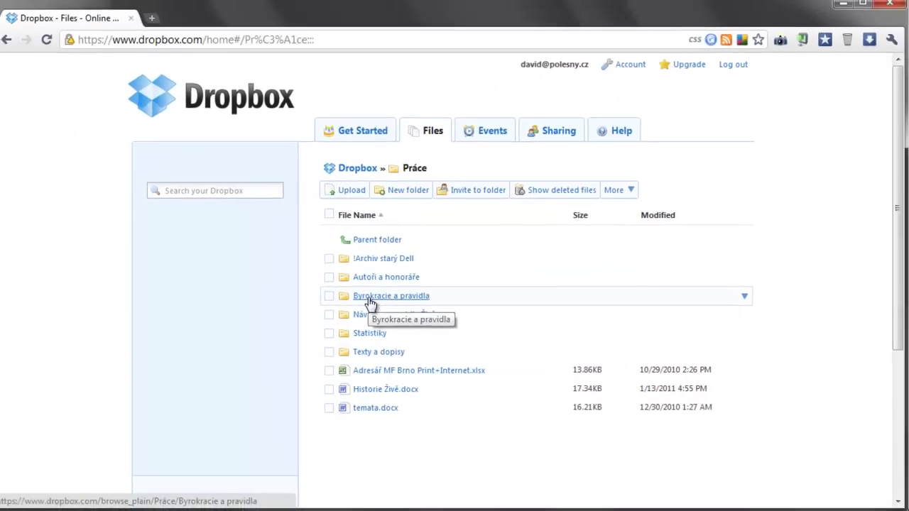
{"action": "left_click", "coordinate": [404, 389]}
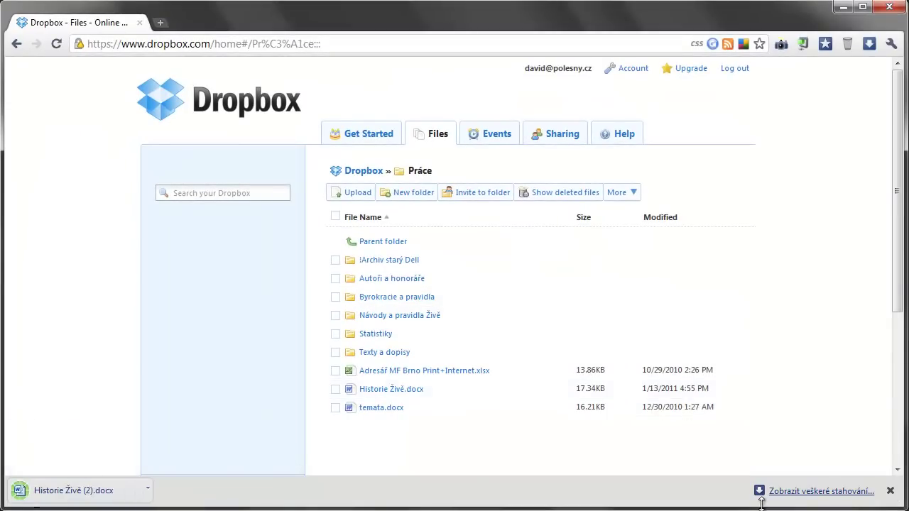
{"action": "left_click", "coordinate": [890, 491]}
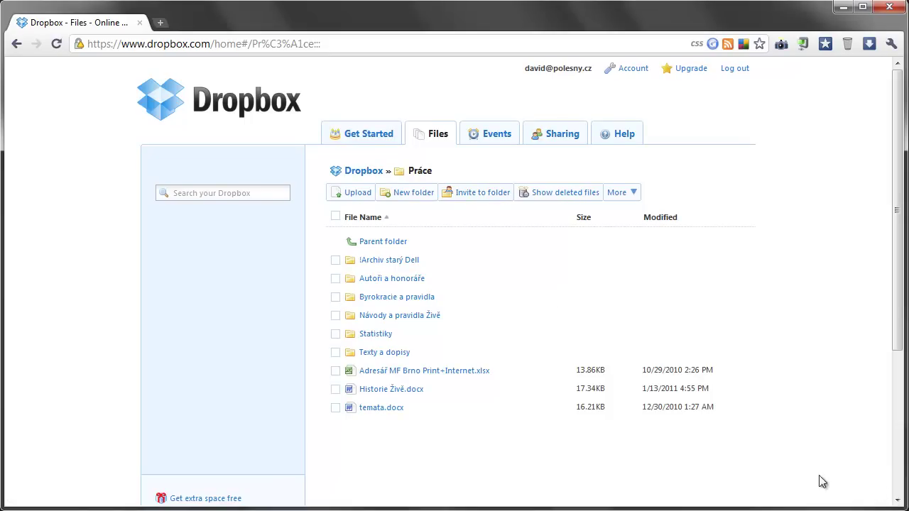
{"action": "left_click", "coordinate": [372, 242]}
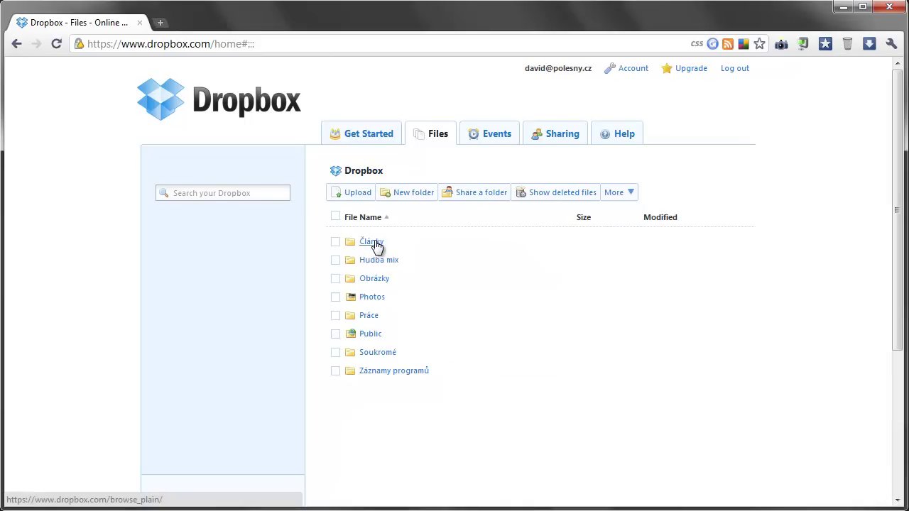
Step: Show the deleted files in the main Dropbox folder
{"action": "left_click", "coordinate": [544, 193]}
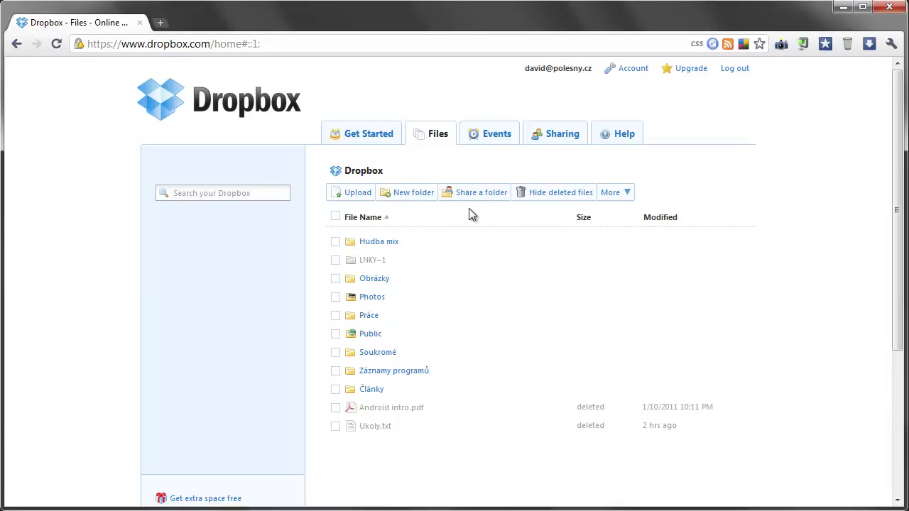
Step: Review the recent Dropbox events through to the feed subscription option, and open the shared folders overview
{"action": "left_click", "coordinate": [485, 137]}
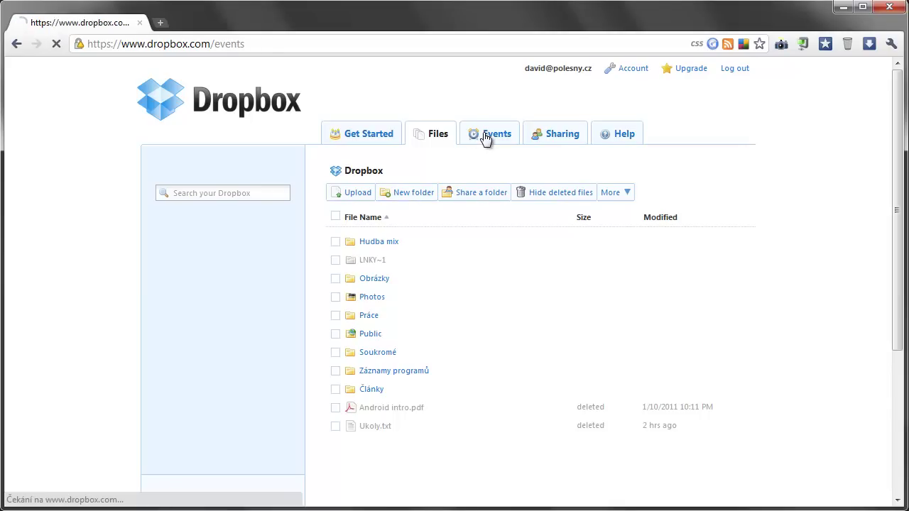
{"action": "left_click_drag", "start_coordinate": [904, 157], "coordinate": [902, 186]}
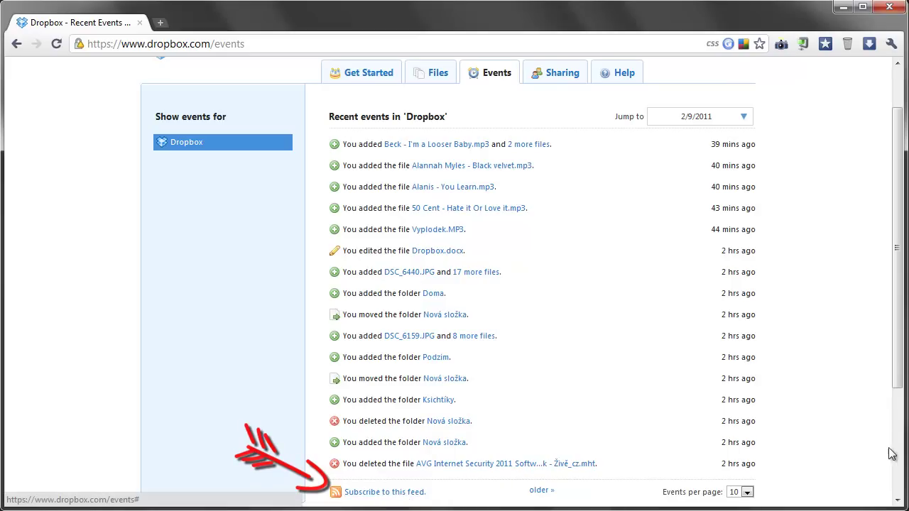
{"action": "scroll", "coordinate": [601, 226], "scroll_direction": "up", "scroll_amount": 2}
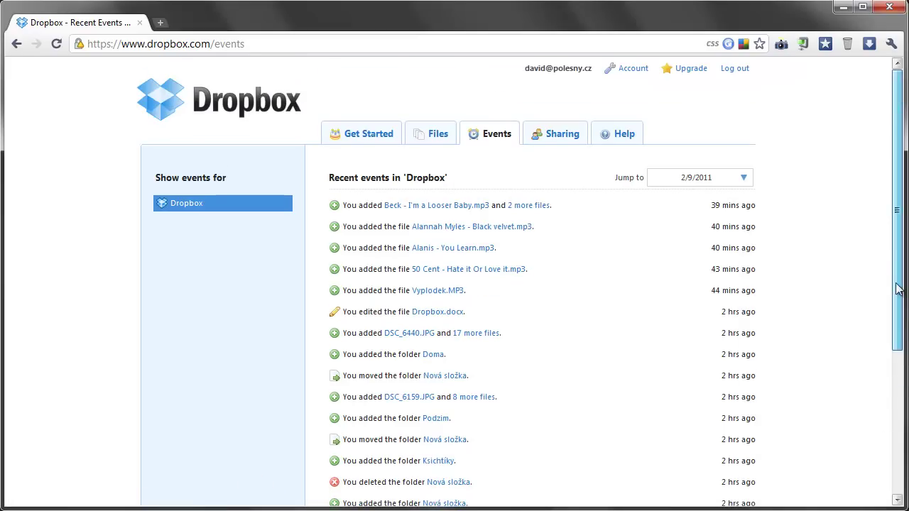
{"action": "left_click", "coordinate": [570, 139]}
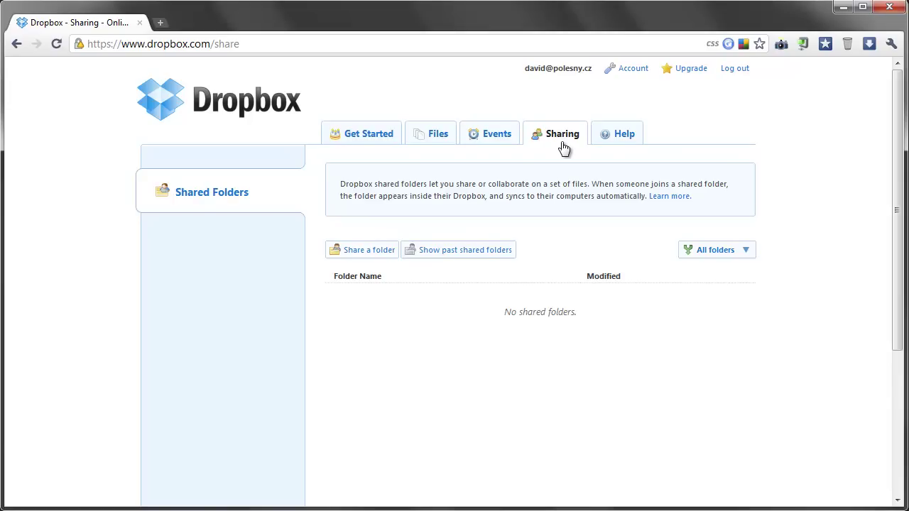
Step: Return to the file list, examine the options for the Public folder, and open that folder
{"action": "left_click", "coordinate": [434, 140]}
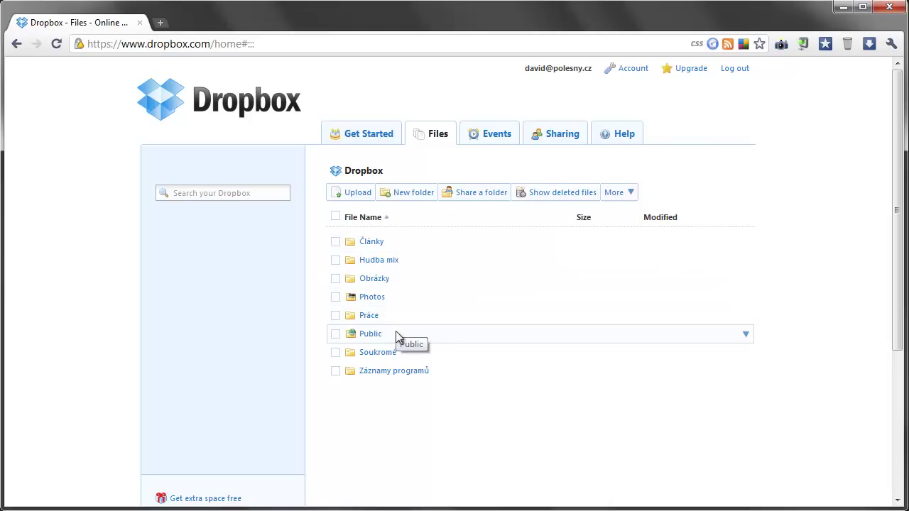
{"action": "left_click", "coordinate": [746, 334]}
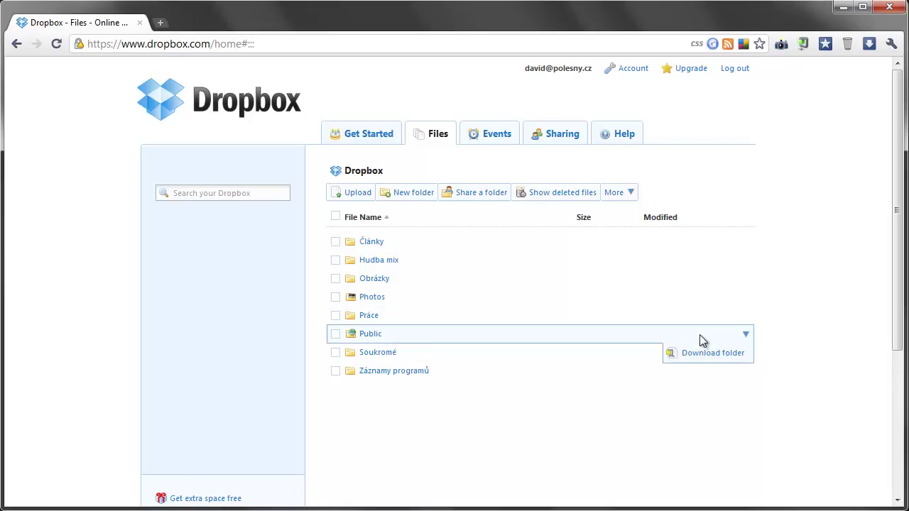
{"action": "left_click", "coordinate": [376, 334]}
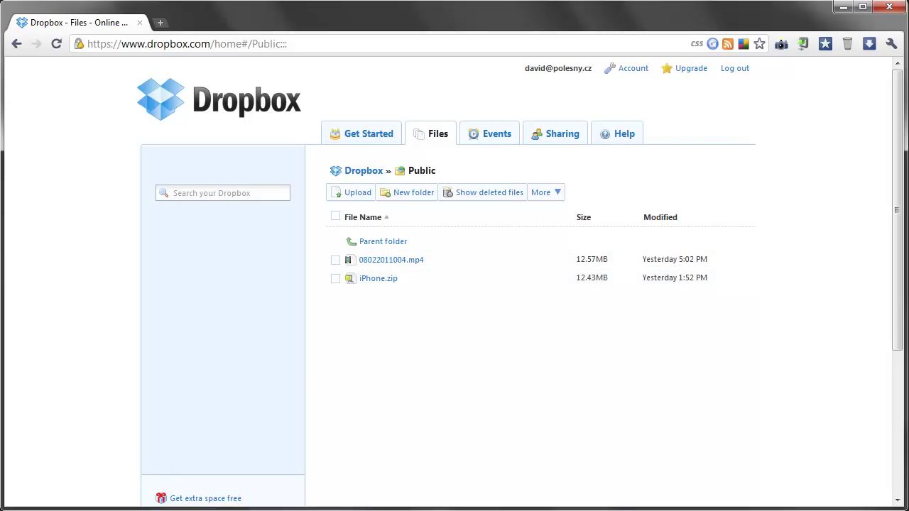
Step: Switch to the local Dropbox window in Windows Explorer and copy the public link of the iPhone archive in the Public folder
{"action": "mouse_move", "coordinate": [120, 510]}
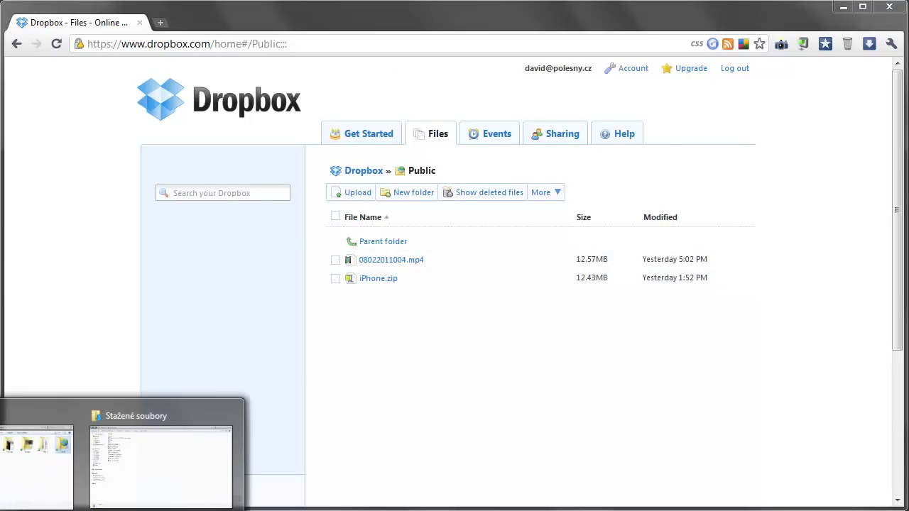
{"action": "left_click", "coordinate": [43, 475]}
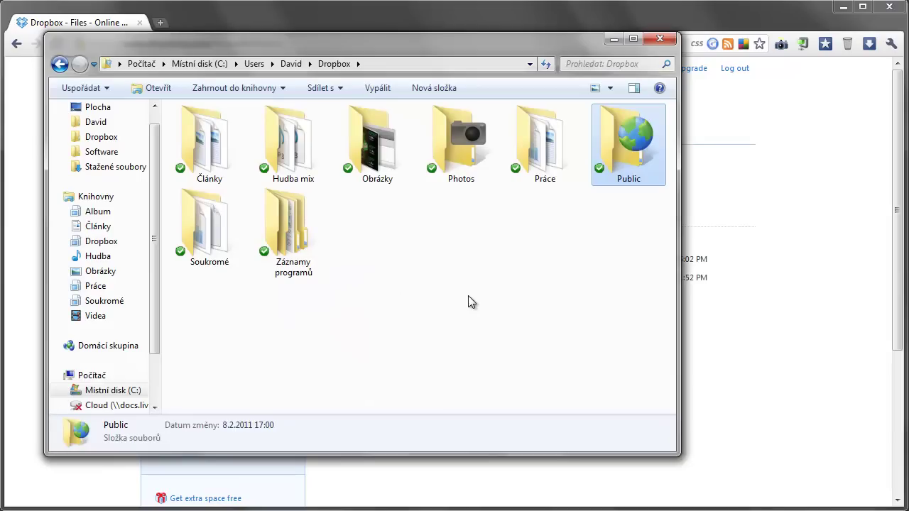
{"action": "double_click", "coordinate": [625, 147]}
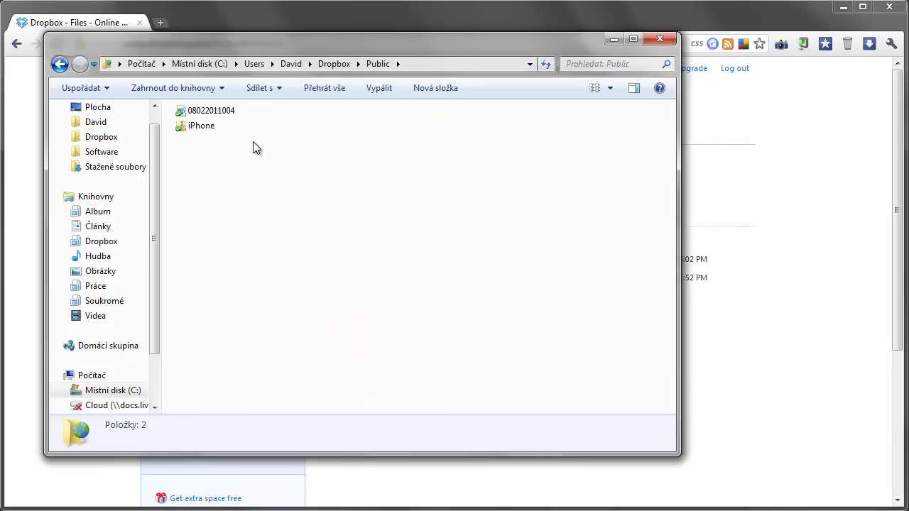
{"action": "left_click", "coordinate": [202, 127]}
{"action": "right_click", "coordinate": [202, 128]}
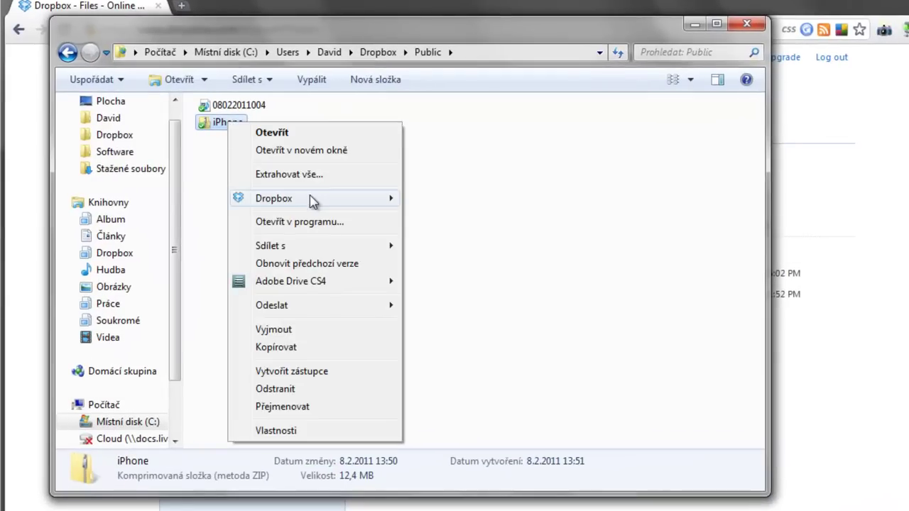
{"action": "mouse_move", "coordinate": [312, 200]}
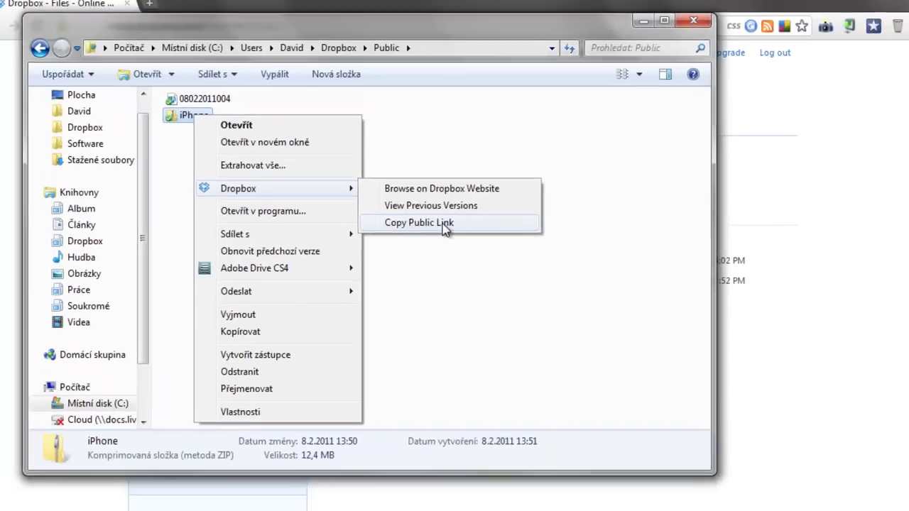
{"action": "left_click", "coordinate": [492, 223]}
Step: Return to Chrome and download iPhone.zip by opening the copied public link in a new browser tab
{"action": "left_click", "coordinate": [320, 24]}
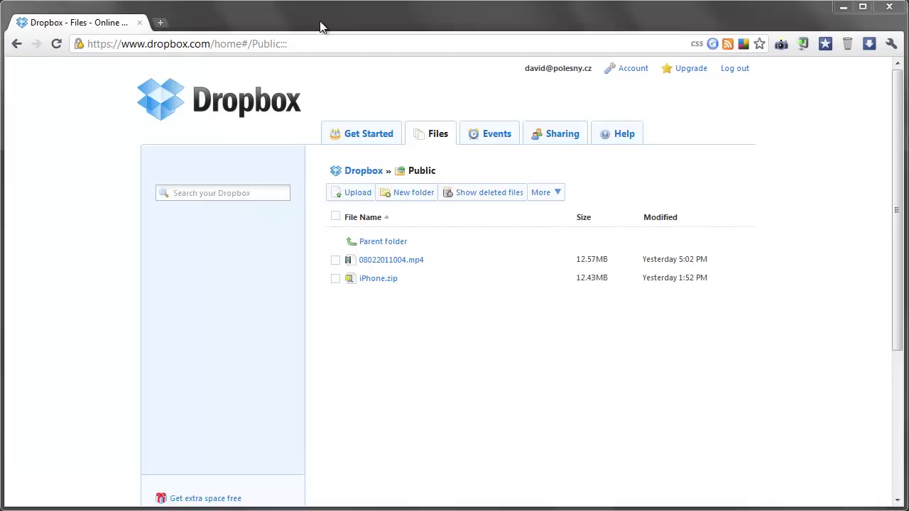
{"action": "key", "text": "ctrl+t"}
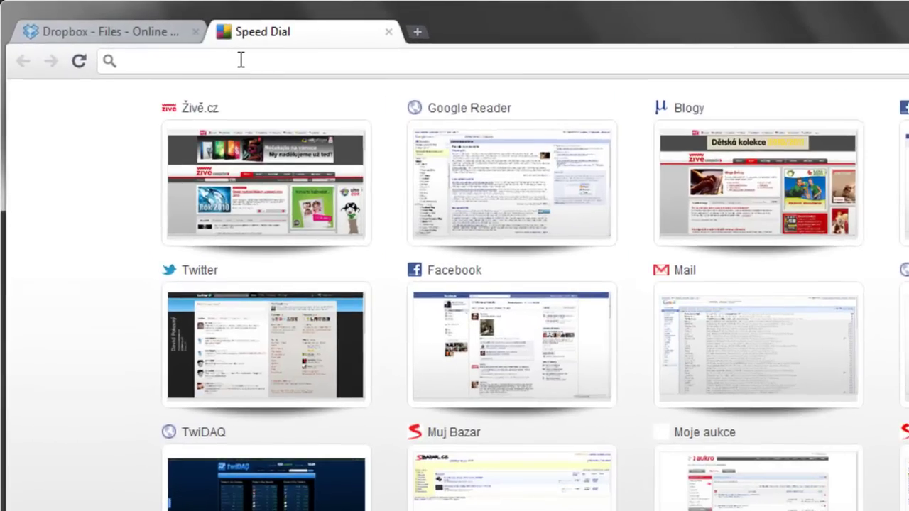
{"action": "key", "text": "ctrl+v"}
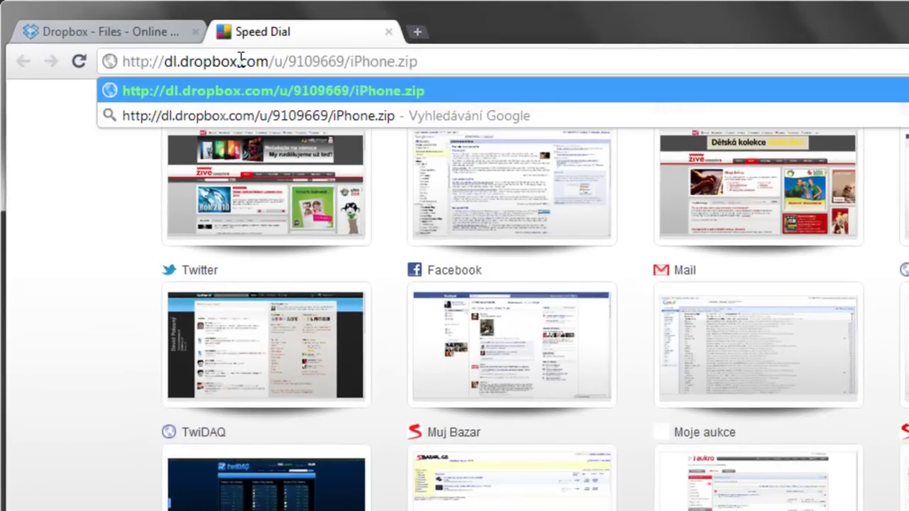
{"action": "key", "text": "Return"}
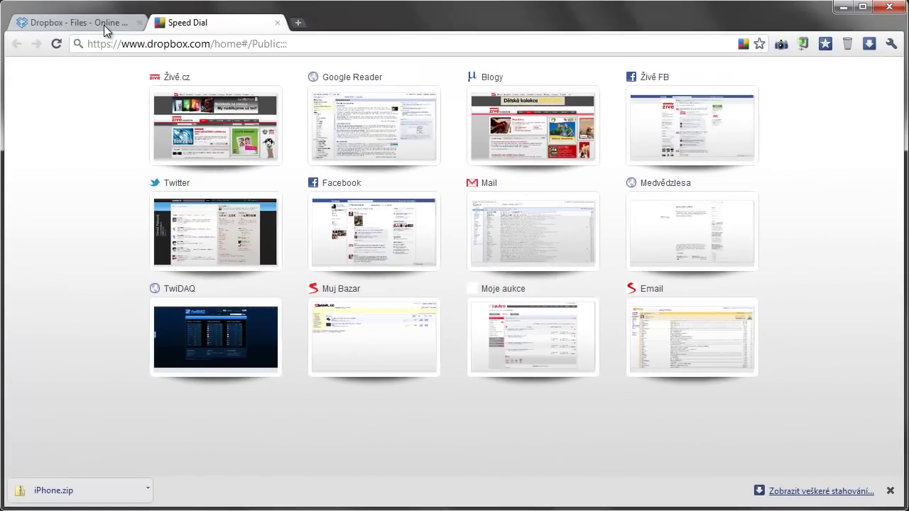
Step: Go back to the Dropbox files page, dismiss the download notice, and go up from Public to the main folder
{"action": "left_click", "coordinate": [104, 25]}
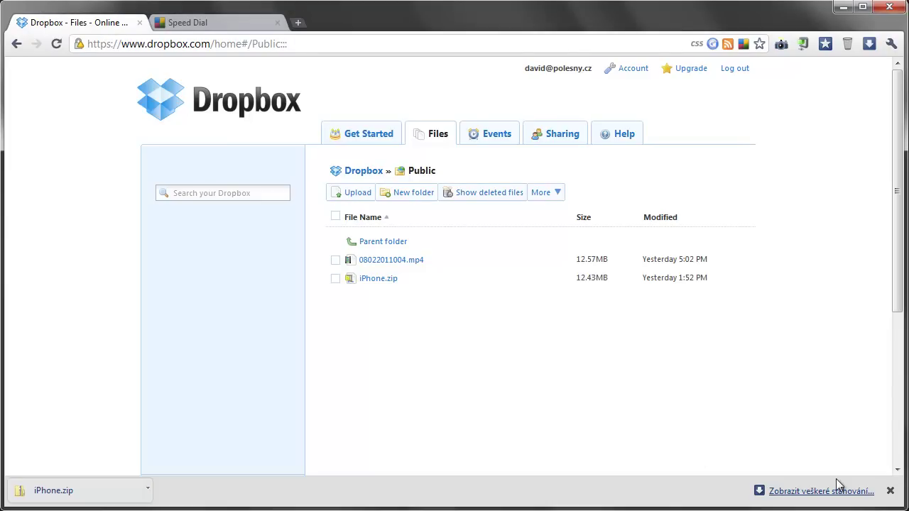
{"action": "left_click", "coordinate": [890, 491]}
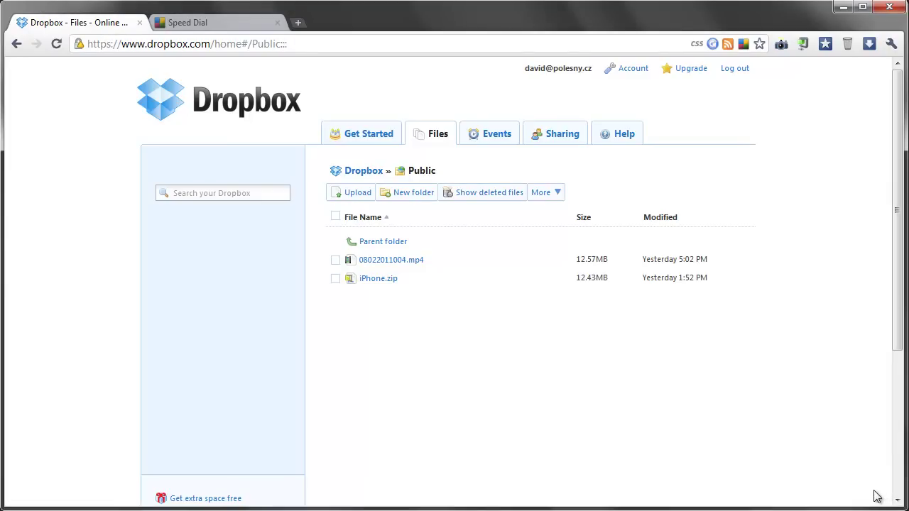
{"action": "left_click", "coordinate": [387, 245]}
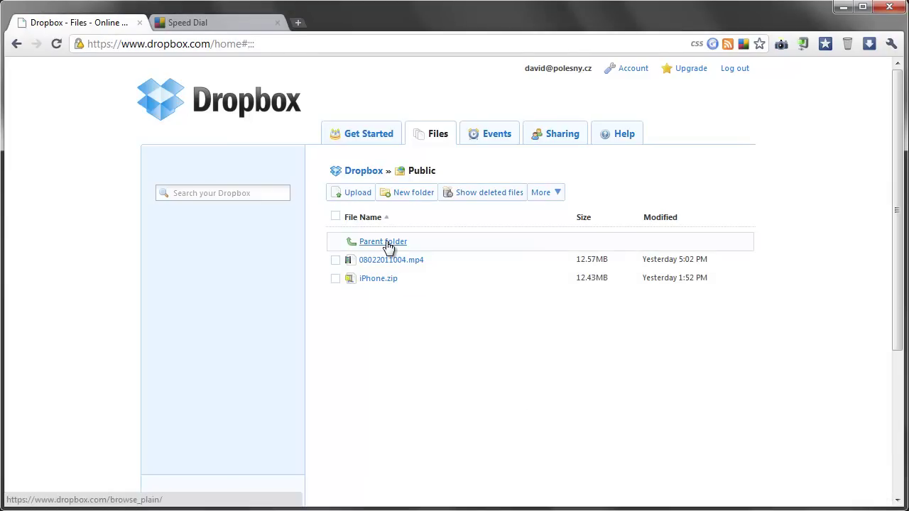